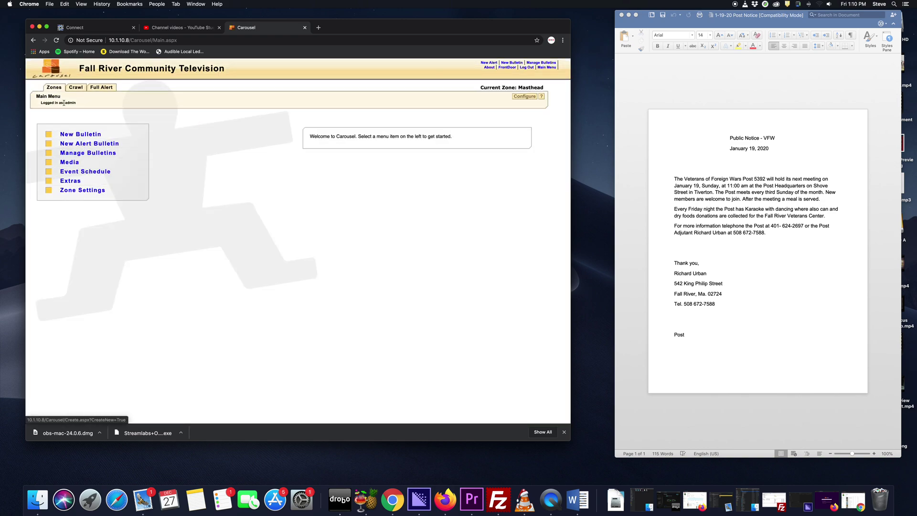
- Switch to the Main Messages zone and start a new bulletin from the Community Red No Logo template
{"action": "left_click", "coordinate": [56, 92]}
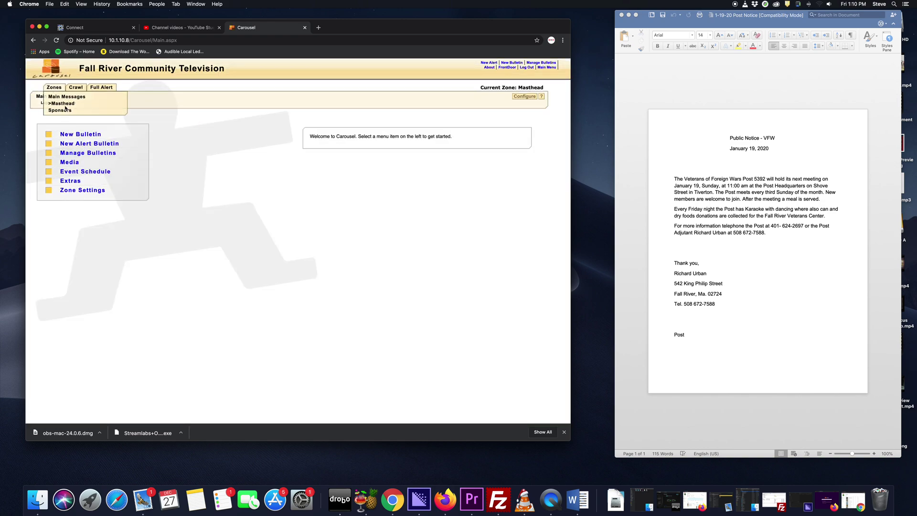
{"action": "left_click", "coordinate": [75, 98]}
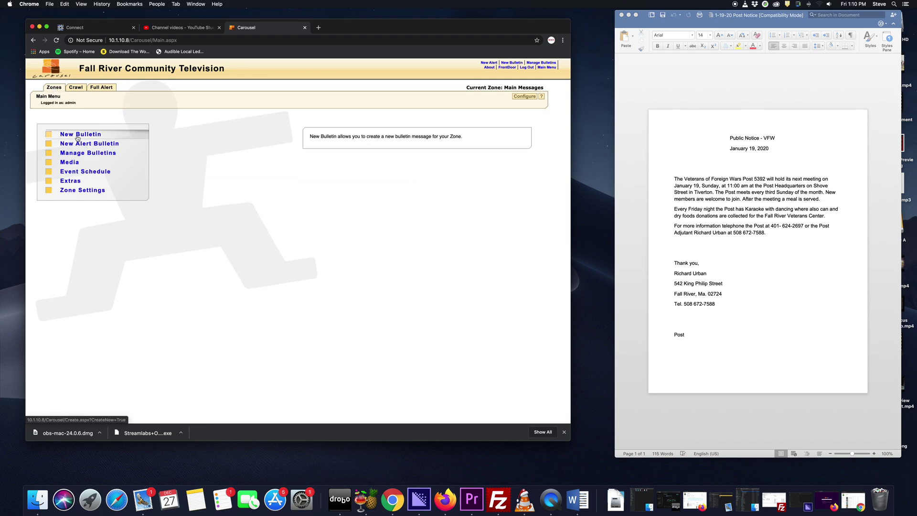
{"action": "left_click", "coordinate": [78, 135]}
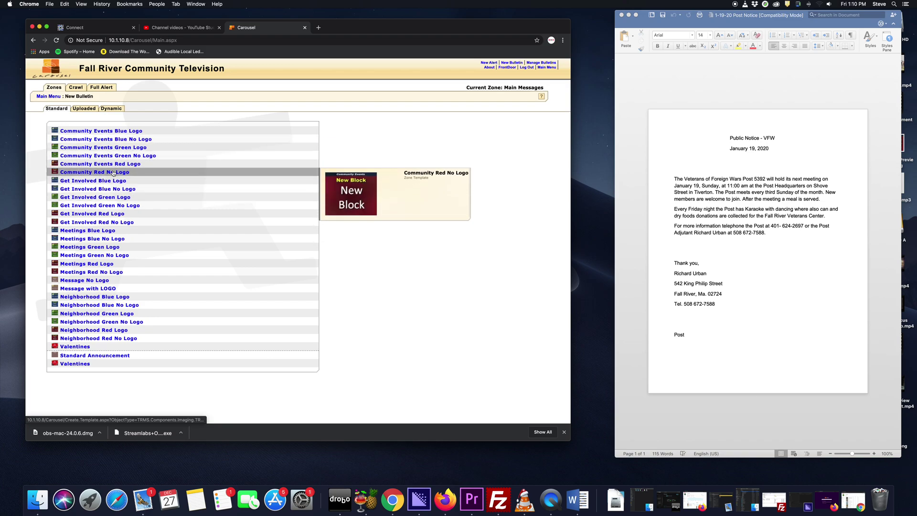
{"action": "left_click", "coordinate": [98, 172]}
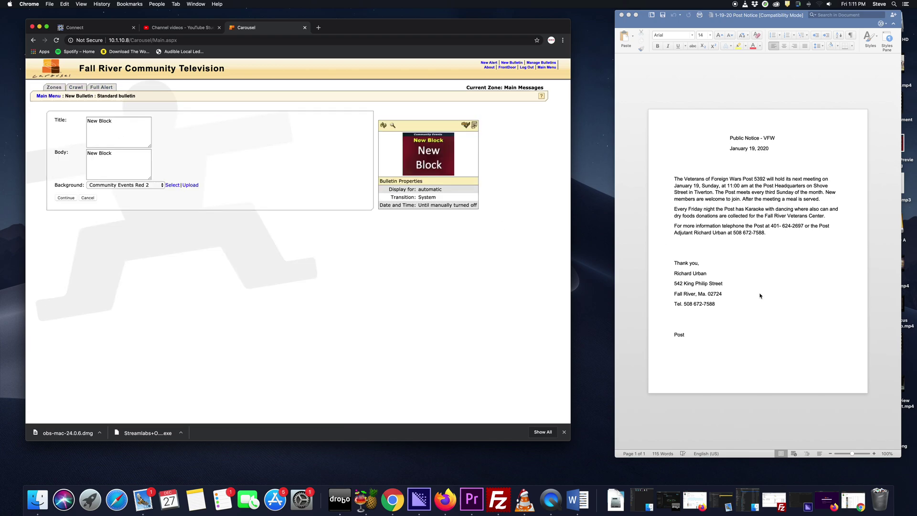
- Copy "Veterans of Foreign Wars Post 5392" from the Word notice and replace the bulletin's placeholder title with it
{"action": "left_click", "coordinate": [763, 179]}
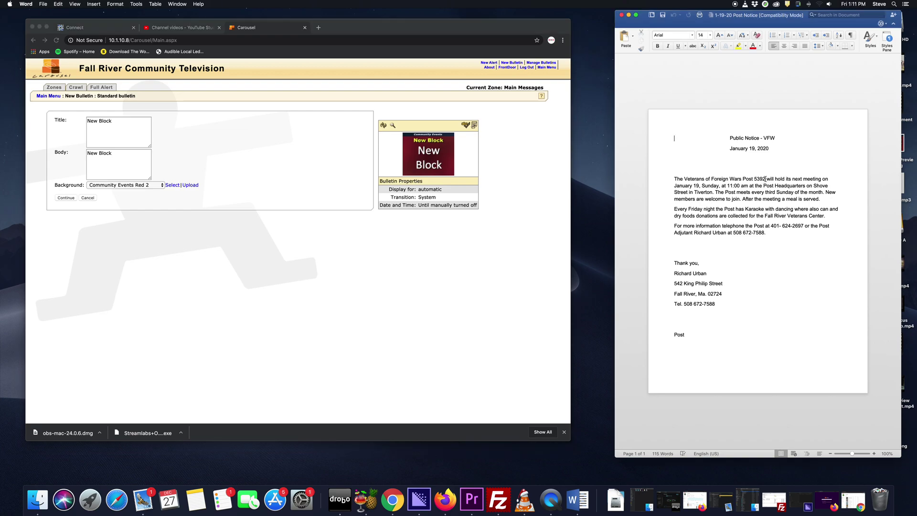
{"action": "left_click_drag", "start_coordinate": [685, 178], "coordinate": [759, 181]}
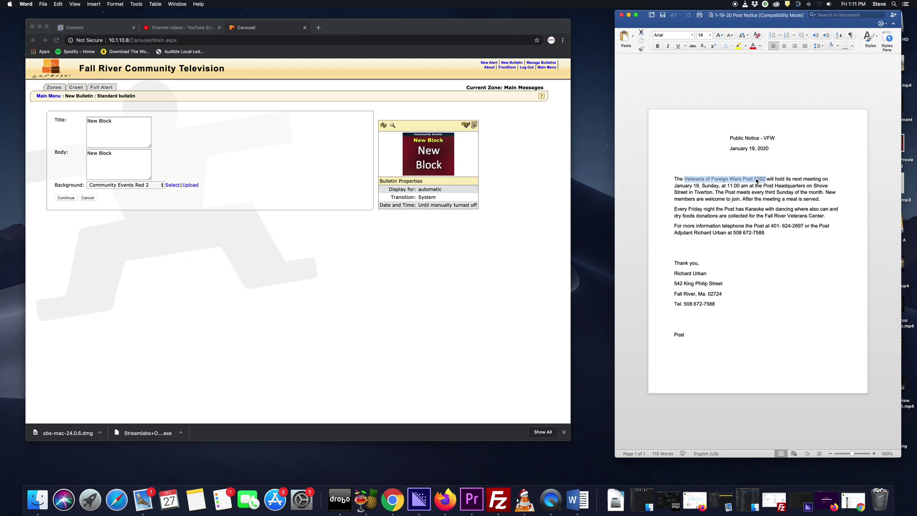
{"action": "right_click", "coordinate": [759, 182]}
{"action": "left_click", "coordinate": [771, 189]}
{"action": "left_click", "coordinate": [110, 153]}
{"action": "triple_click", "coordinate": [132, 127]}
{"action": "key", "text": "super+v"}
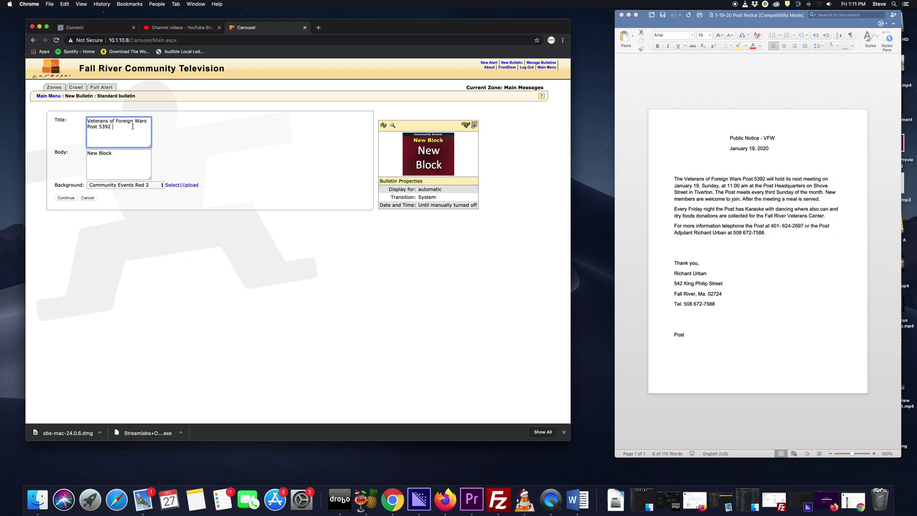
- Replace the placeholder body with the notice text from "next meeting on" through the Post's telephone number
{"action": "left_click", "coordinate": [134, 158]}
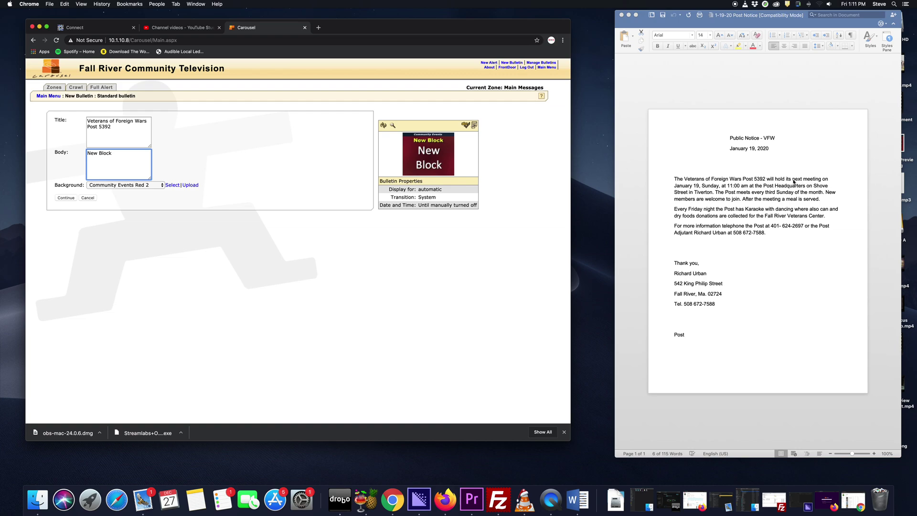
{"action": "left_click", "coordinate": [820, 192]}
{"action": "left_click", "coordinate": [791, 184]}
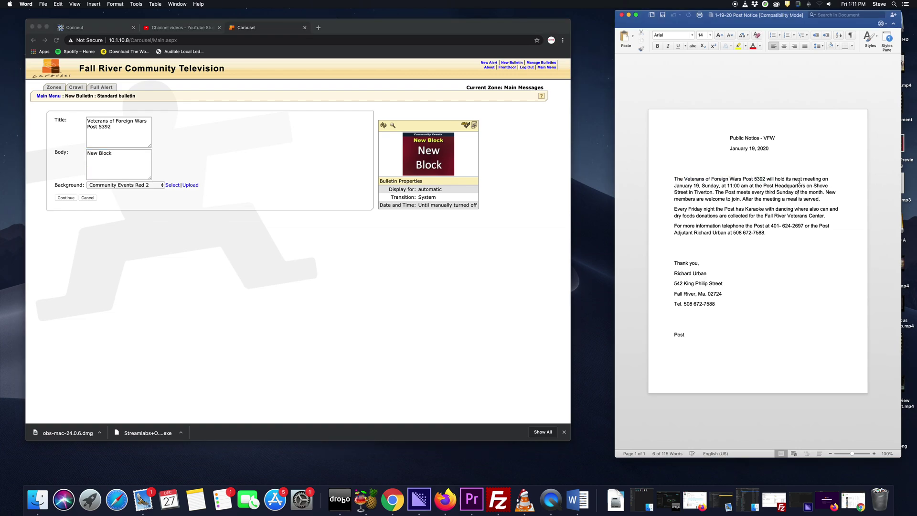
{"action": "left_click_drag", "start_coordinate": [793, 179], "coordinate": [800, 228]}
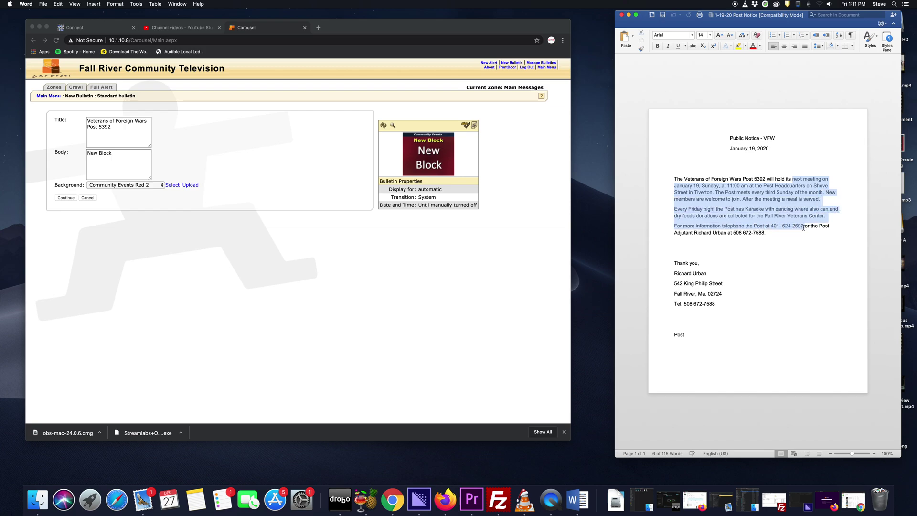
{"action": "right_click", "coordinate": [804, 228]}
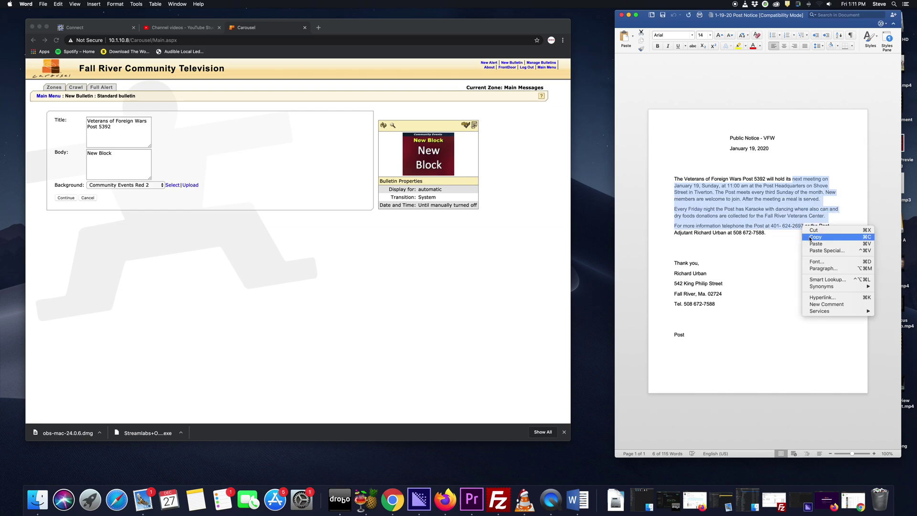
{"action": "left_click", "coordinate": [811, 238]}
{"action": "left_click", "coordinate": [137, 151]}
{"action": "key", "text": "super+a"}
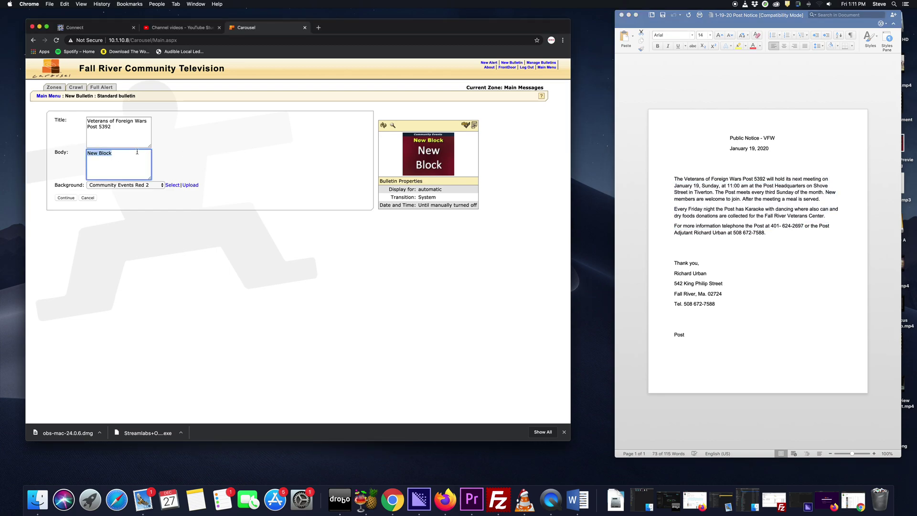
{"action": "key", "text": "super+v"}
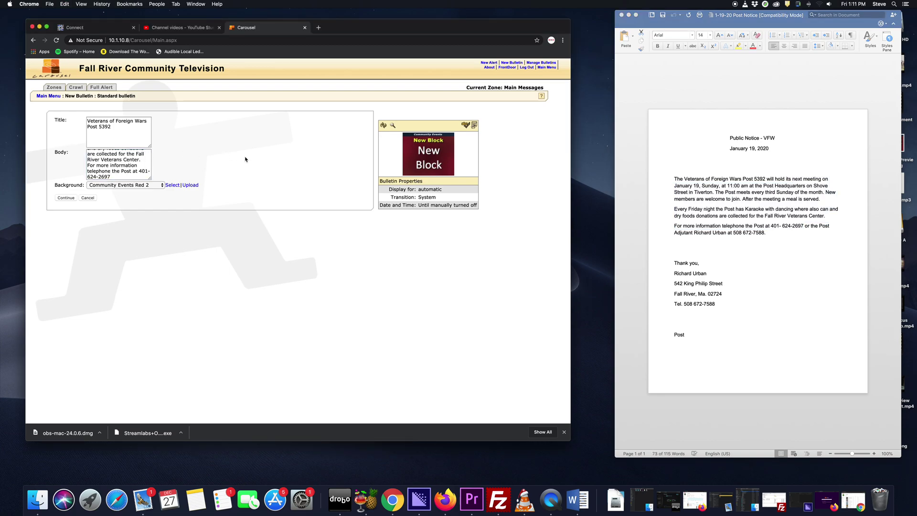
- Refresh the bulletin preview, view it at full size, and close the full-size view
{"action": "left_click", "coordinate": [383, 126]}
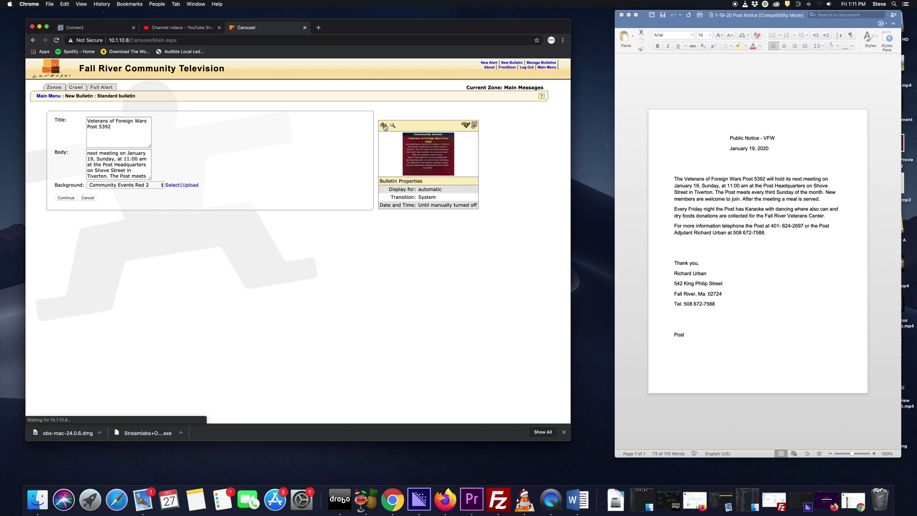
{"action": "left_click", "coordinate": [393, 126]}
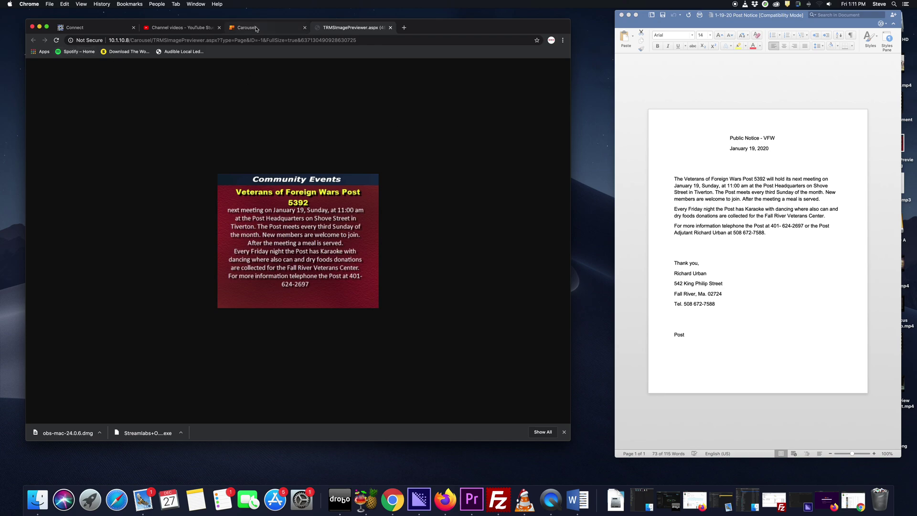
{"action": "left_click", "coordinate": [391, 28]}
- Delete the Friday night Karaoke and food donations paragraph from the body, leaving a blank line before "For more information"
{"action": "left_click", "coordinate": [136, 164]}
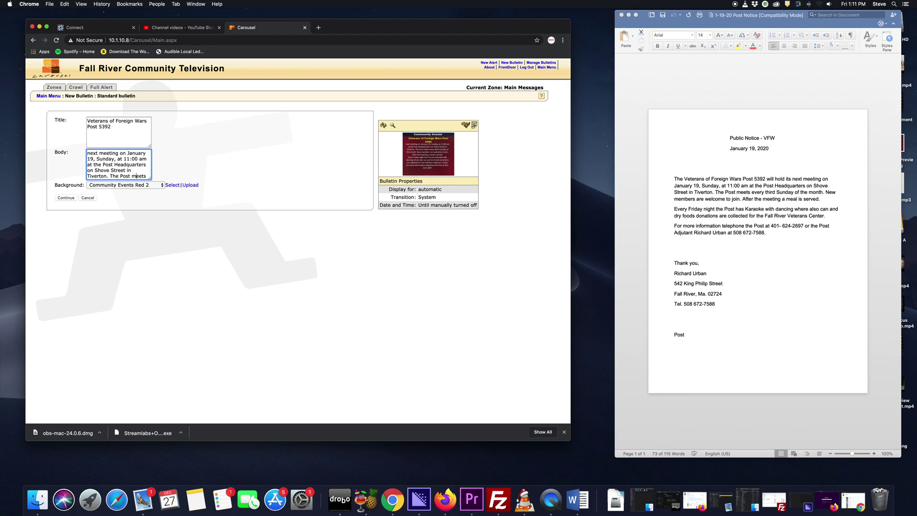
{"action": "scroll", "coordinate": [136, 177], "scroll_direction": "down", "scroll_amount": 1}
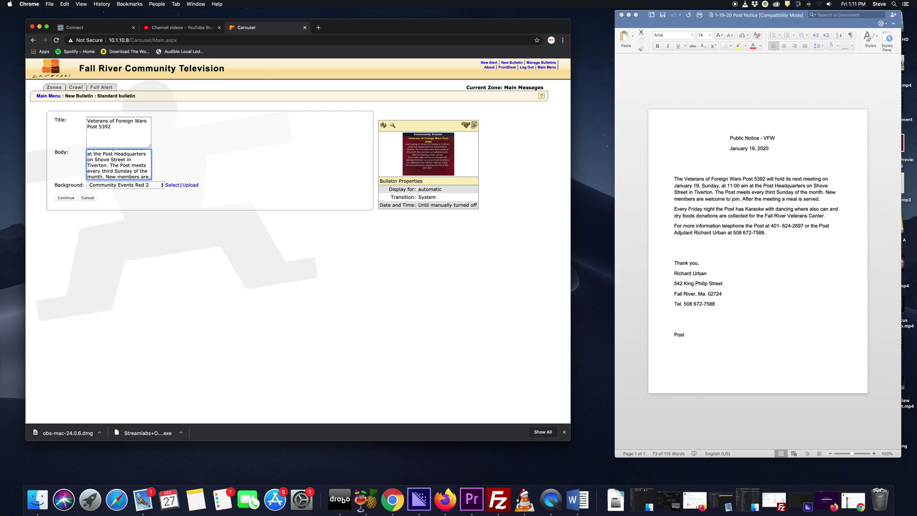
{"action": "scroll", "coordinate": [136, 177], "scroll_direction": "down", "scroll_amount": 2}
{"action": "scroll", "coordinate": [134, 167], "scroll_direction": "down", "scroll_amount": 1}
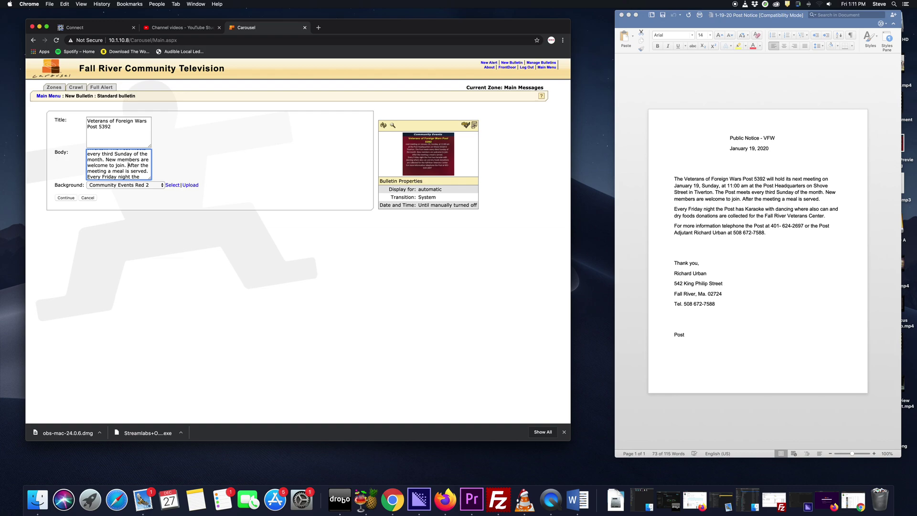
{"action": "scroll", "coordinate": [128, 177], "scroll_direction": "down", "scroll_amount": 3}
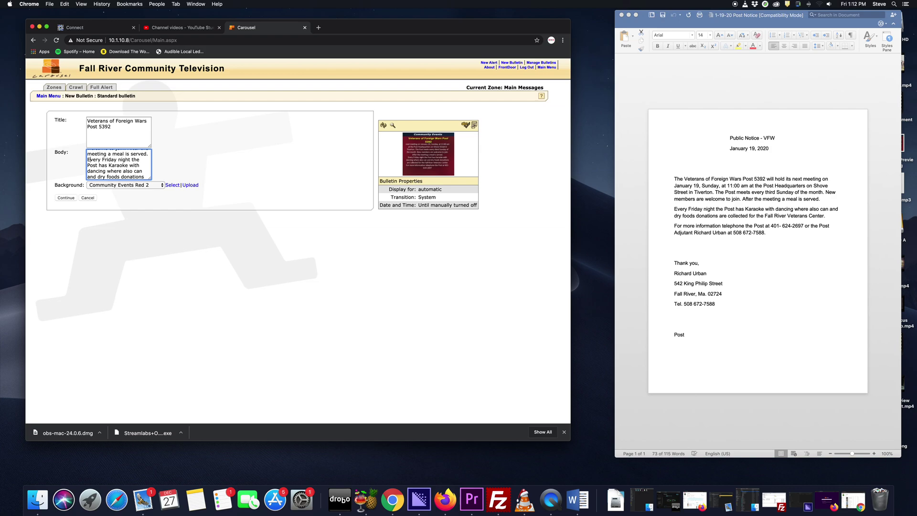
{"action": "left_click_drag", "start_coordinate": [87, 160], "coordinate": [143, 182]}
{"action": "key", "text": "BackSpace"}
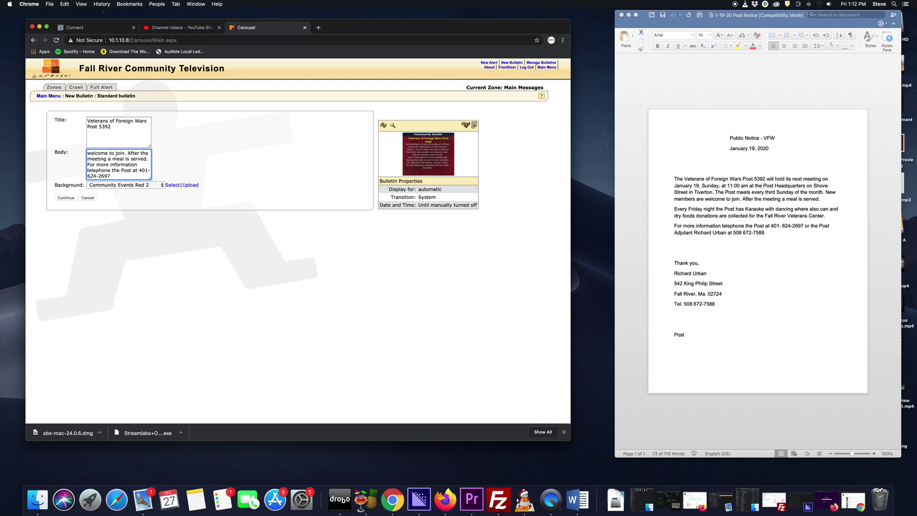
{"action": "key", "text": "Return"}
- Refresh the preview, check the shortened bulletin at full size, and return to the bulletin form
{"action": "left_click", "coordinate": [384, 126]}
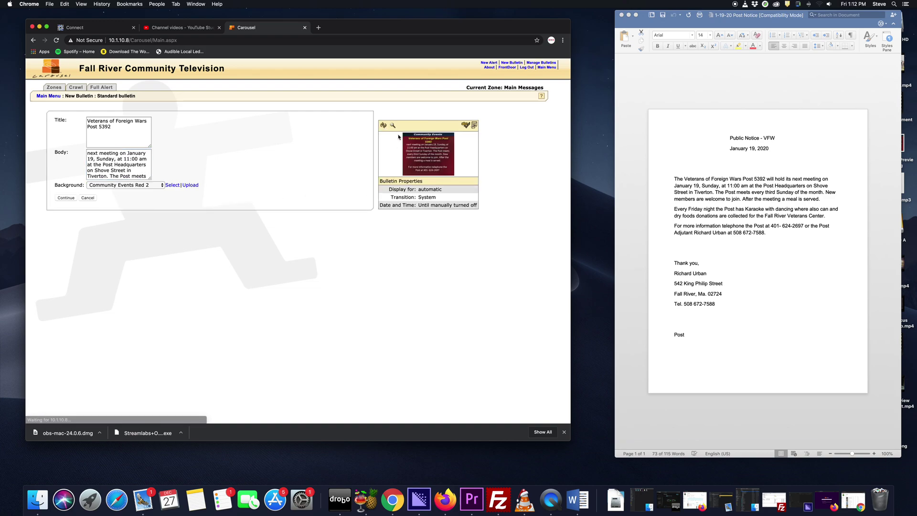
{"action": "left_click", "coordinate": [393, 125]}
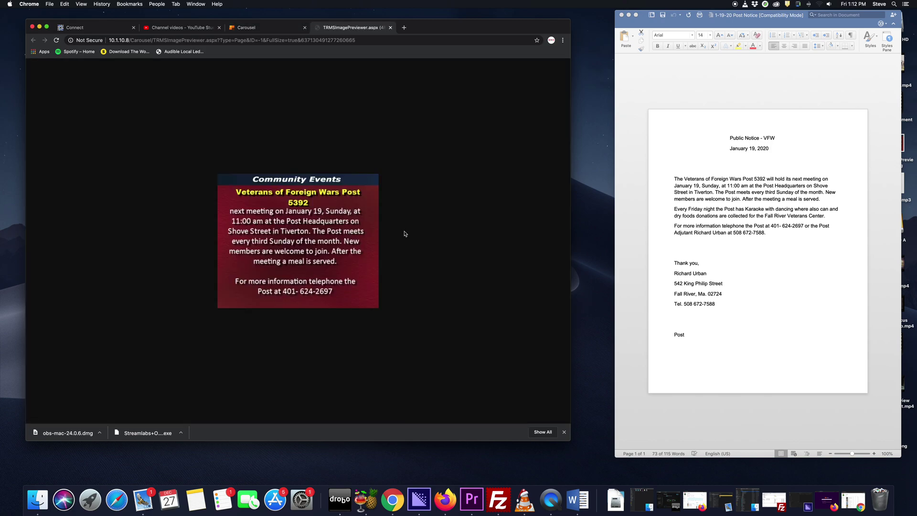
{"action": "left_click_drag", "start_coordinate": [275, 23], "coordinate": [275, 23]}
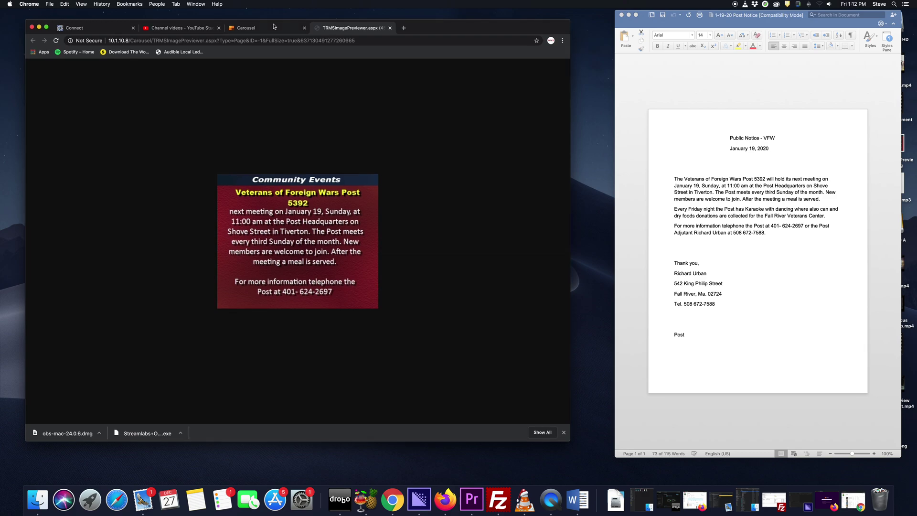
{"action": "left_click", "coordinate": [275, 27]}
- Continue to the bulletin's display dates, set the end date to January 19, 2020, and finish the bulletin
{"action": "left_click", "coordinate": [69, 200]}
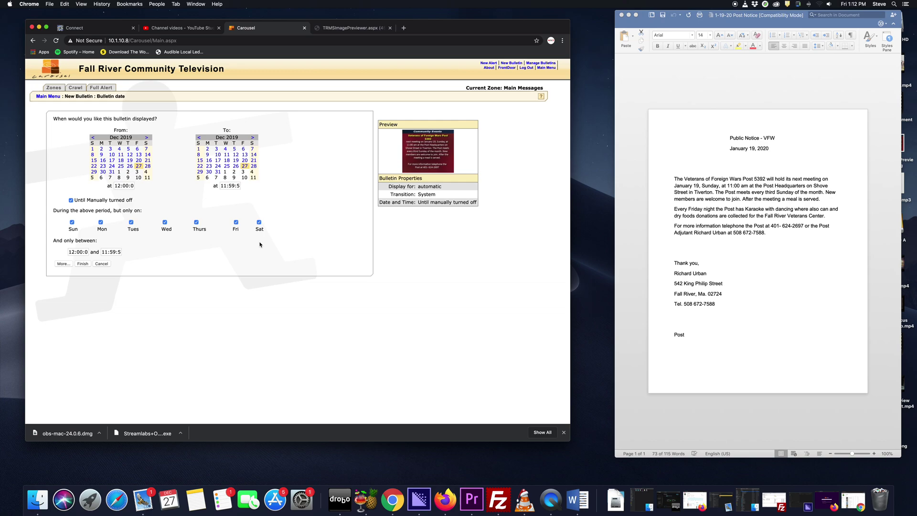
{"action": "left_click", "coordinate": [252, 137]}
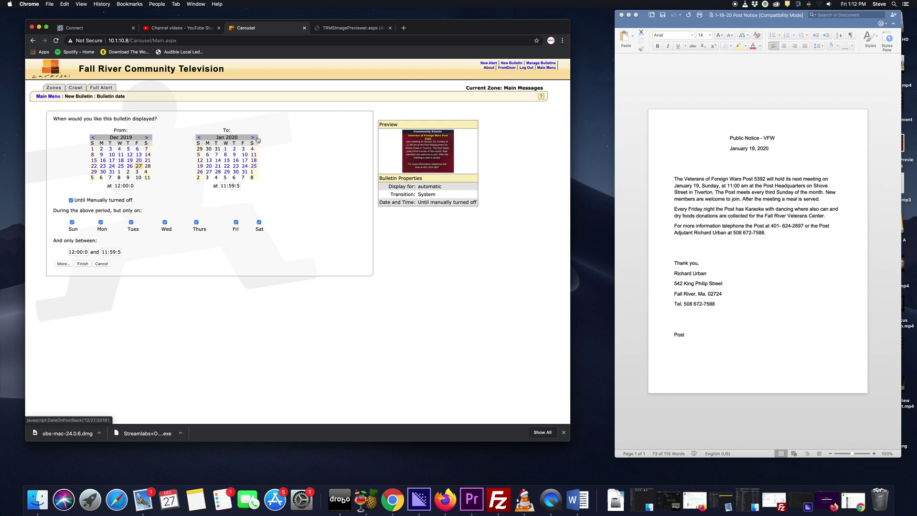
{"action": "left_click", "coordinate": [200, 167]}
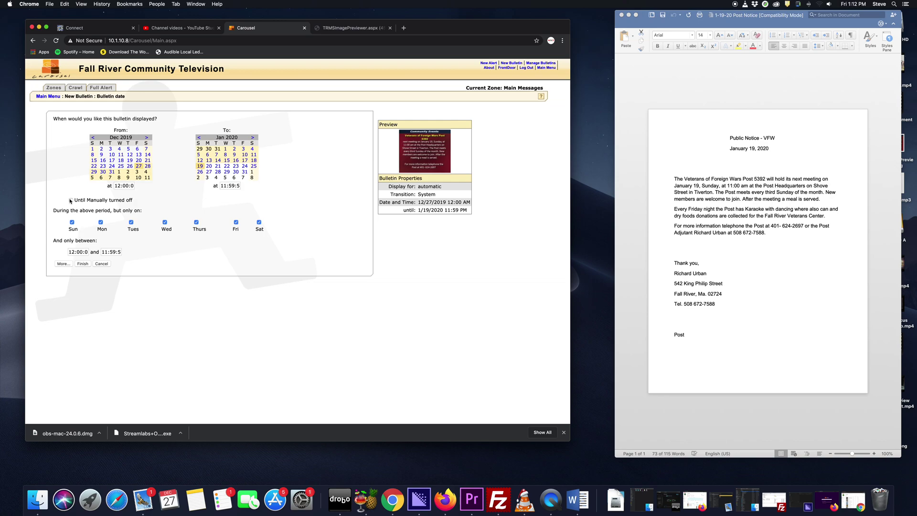
{"action": "left_click", "coordinate": [83, 263]}
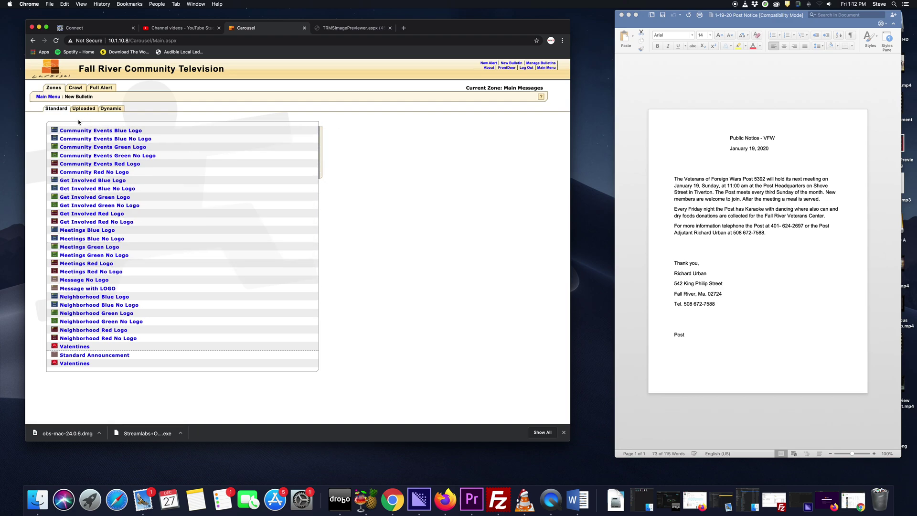
- Start another Community Red No Logo bulletin and replace its body with the notice's Friday Karaoke paragraph and Post telephone line
{"action": "left_click", "coordinate": [111, 174]}
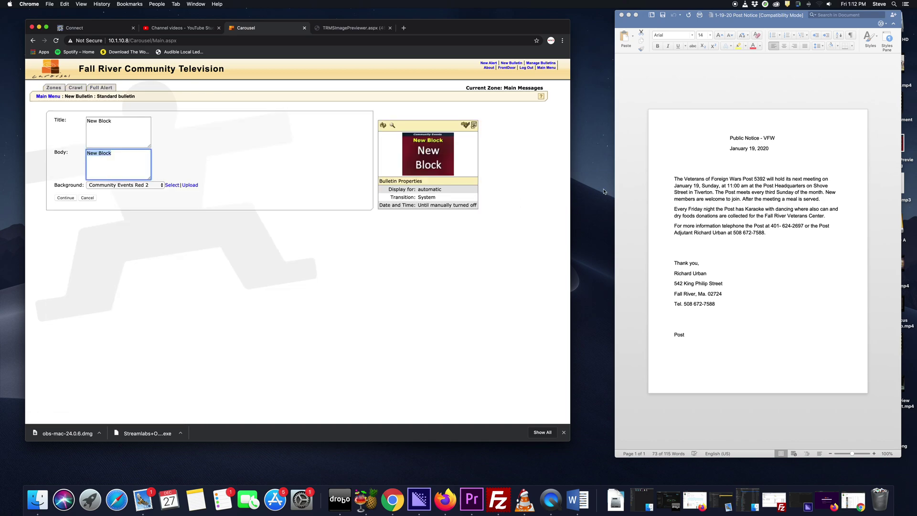
{"action": "left_click", "coordinate": [669, 208]}
{"action": "left_click_drag", "start_coordinate": [674, 209], "coordinate": [805, 226]}
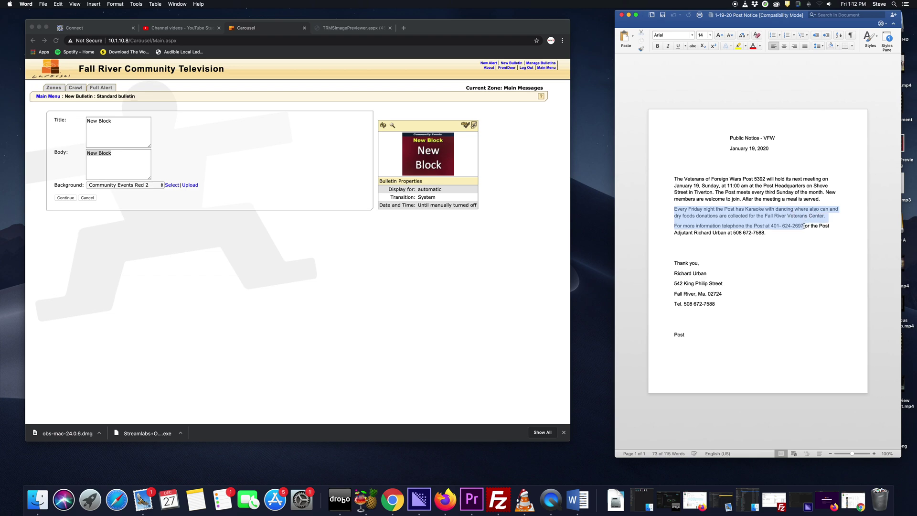
{"action": "left_click", "coordinate": [768, 234]}
{"action": "left_click_drag", "start_coordinate": [805, 226], "coordinate": [674, 209]}
{"action": "right_click", "coordinate": [681, 209]}
{"action": "left_click", "coordinate": [695, 219]}
{"action": "left_click", "coordinate": [125, 157]}
{"action": "left_click_drag", "start_coordinate": [126, 158], "coordinate": [57, 153]}
{"action": "key", "text": "super+v"}
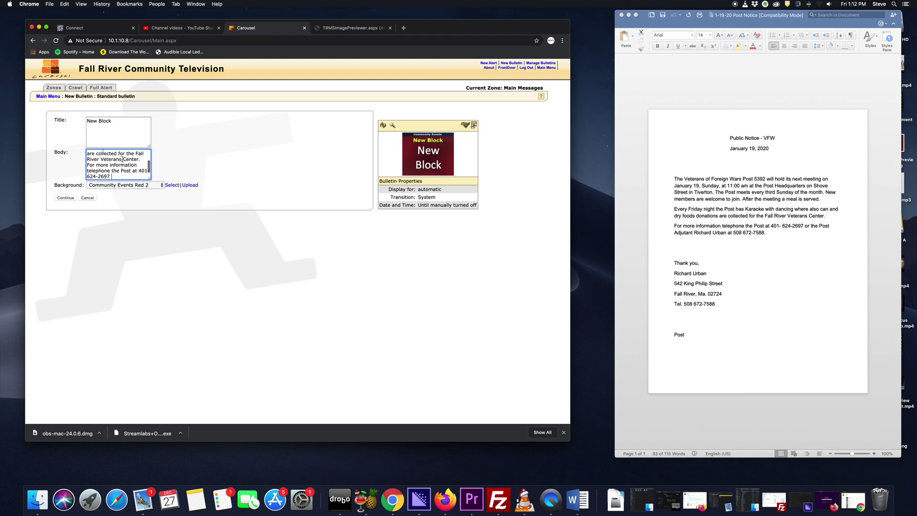
{"action": "left_click_drag", "start_coordinate": [149, 172], "coordinate": [149, 156]}
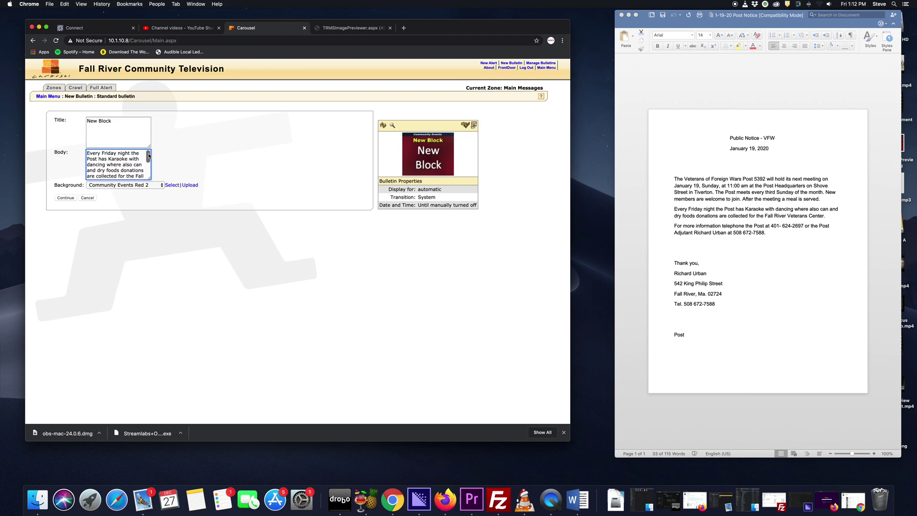
- Copy "Veterans of Foreign Wars Post 5392" from the notice into the second bulletin's title and refresh its preview
{"action": "left_click", "coordinate": [774, 173]}
{"action": "left_click", "coordinate": [775, 172]}
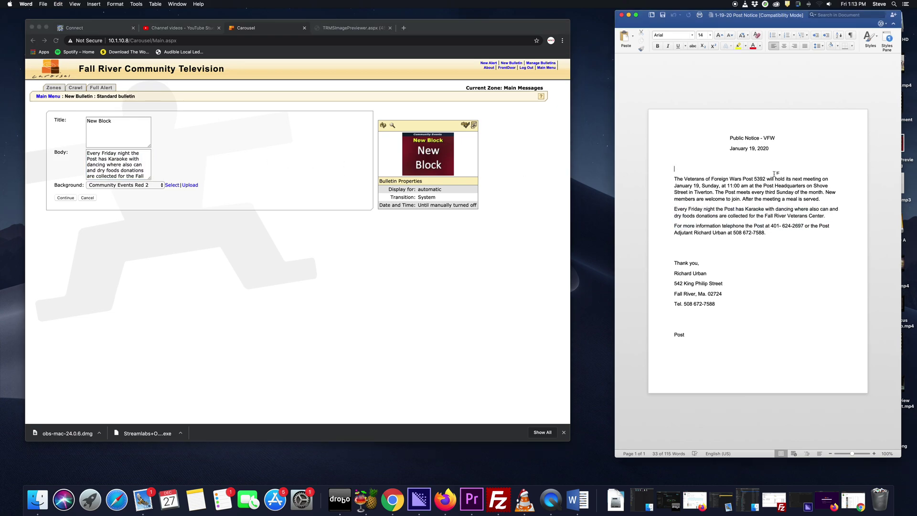
{"action": "left_click_drag", "start_coordinate": [765, 178], "coordinate": [685, 180]}
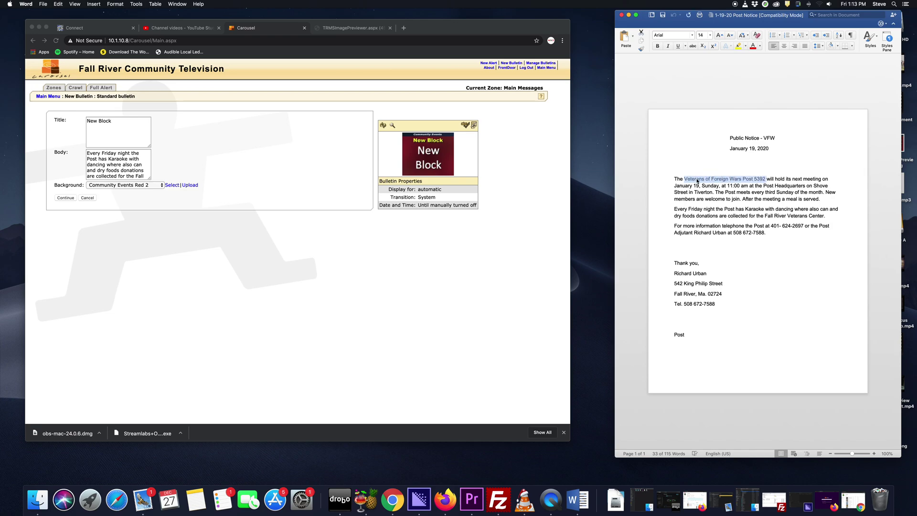
{"action": "left_click", "coordinate": [122, 135]}
{"action": "key", "text": "super+a"}
{"action": "key", "text": "super+v"}
{"action": "left_click", "coordinate": [135, 132]}
{"action": "left_click", "coordinate": [207, 144]}
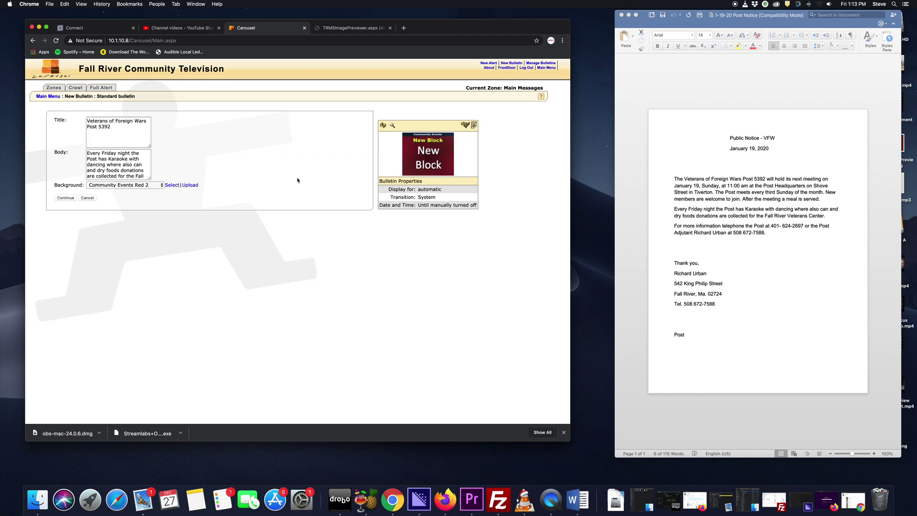
{"action": "left_click", "coordinate": [383, 126]}
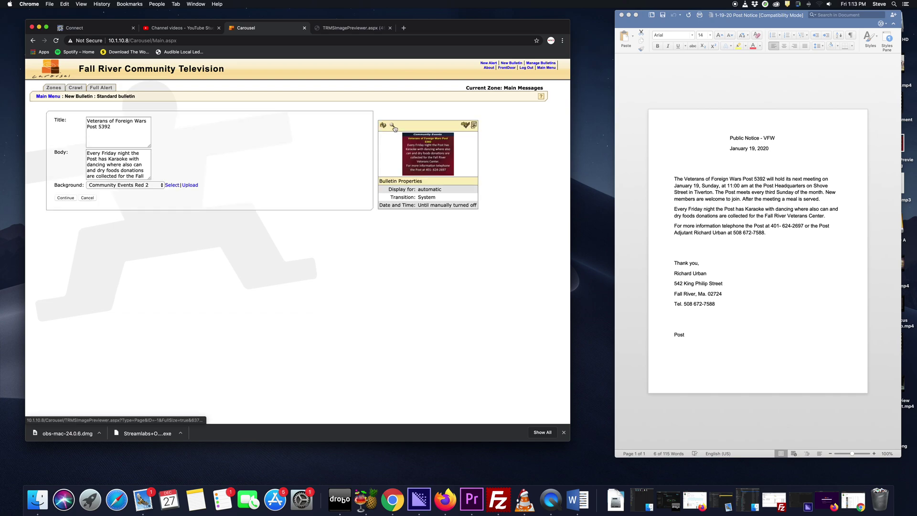
- Save the Karaoke bulletin's full-size preview image to the Desktop as TRMSImagePreviewer 2.jpeg and close the preview
{"action": "left_click", "coordinate": [393, 126]}
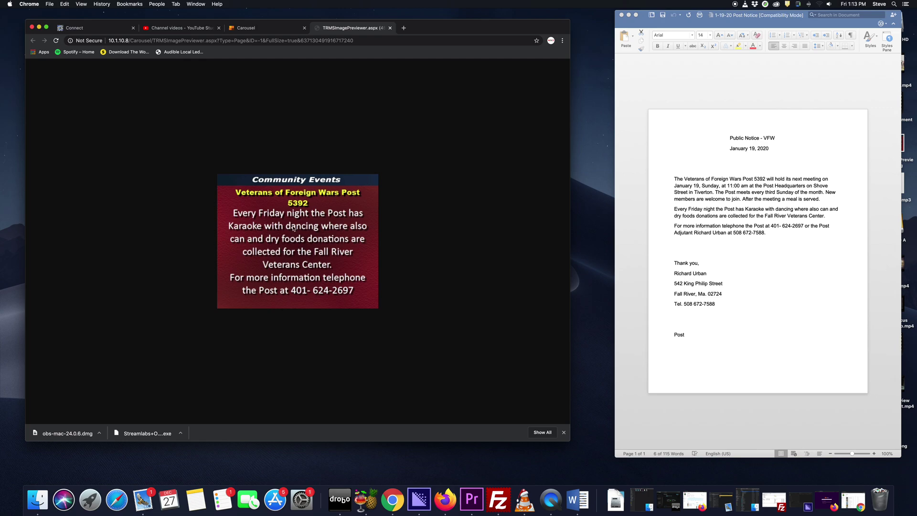
{"action": "right_click", "coordinate": [286, 208]}
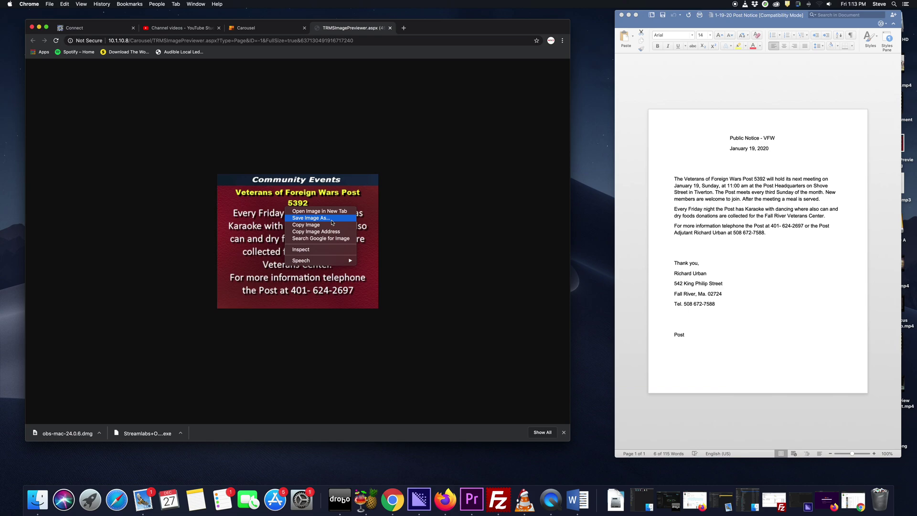
{"action": "left_click", "coordinate": [311, 218]}
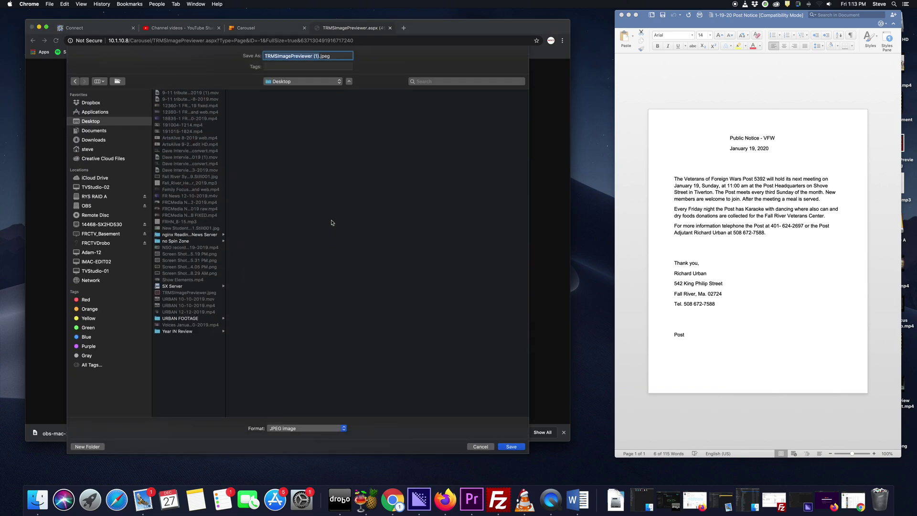
{"action": "key", "text": "BackSpace"}
{"action": "key", "text": "BackSpace"}
{"action": "key", "text": "BackSpace"}
{"action": "type", "text": "2"}
{"action": "left_click", "coordinate": [515, 447]}
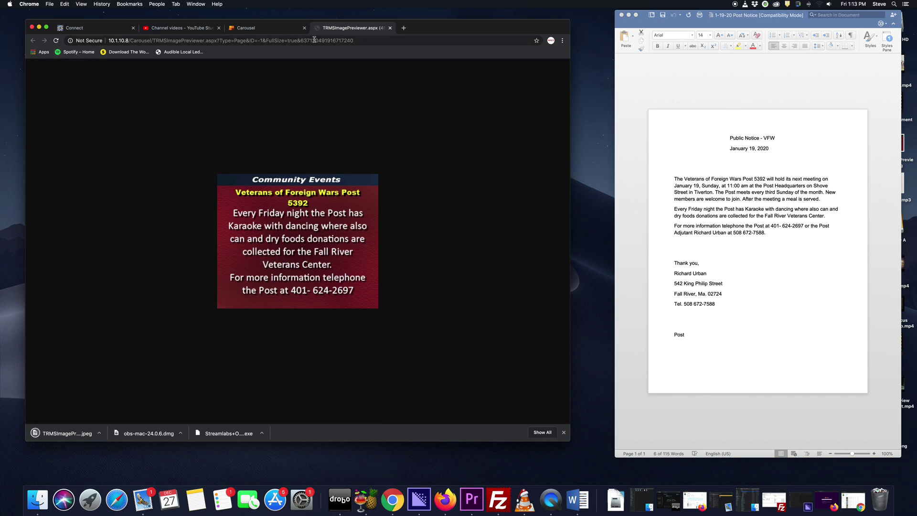
{"action": "left_click", "coordinate": [390, 27]}
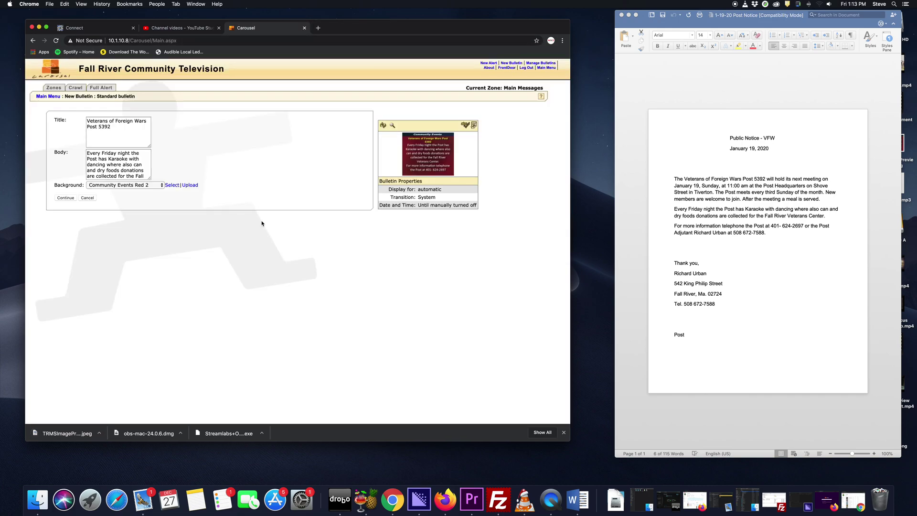
- Set the Karaoke bulletin's display end date to March 1, 2020, finish it and confirm adding it to the system
{"action": "left_click", "coordinate": [64, 197]}
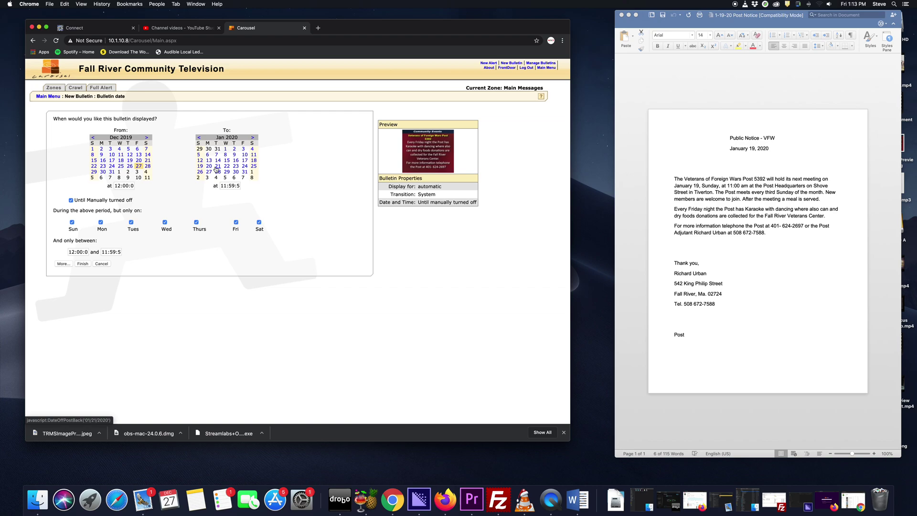
{"action": "left_click", "coordinate": [252, 138]}
{"action": "left_click", "coordinate": [252, 138]}
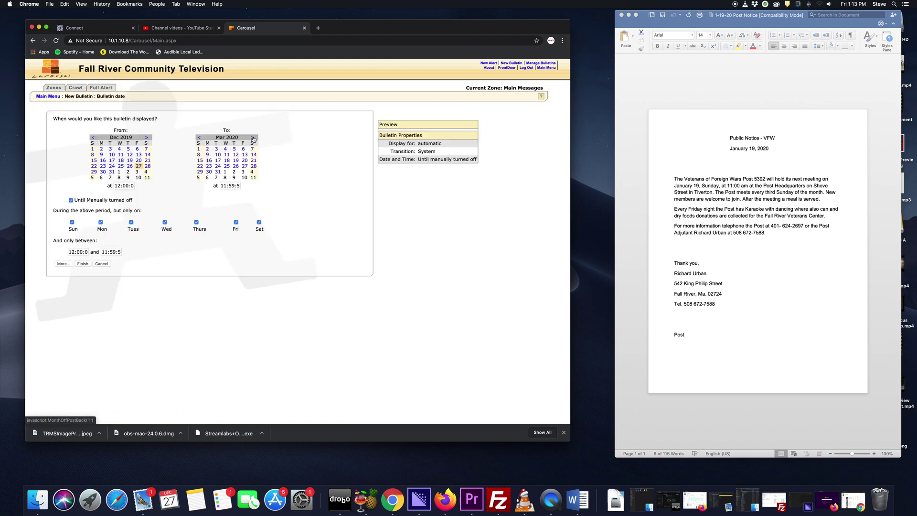
{"action": "left_click", "coordinate": [198, 148]}
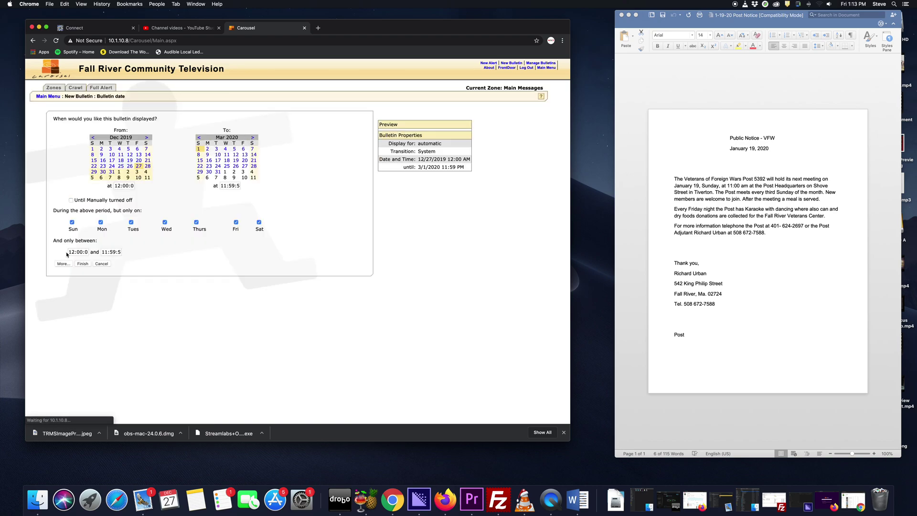
{"action": "left_click", "coordinate": [83, 264]}
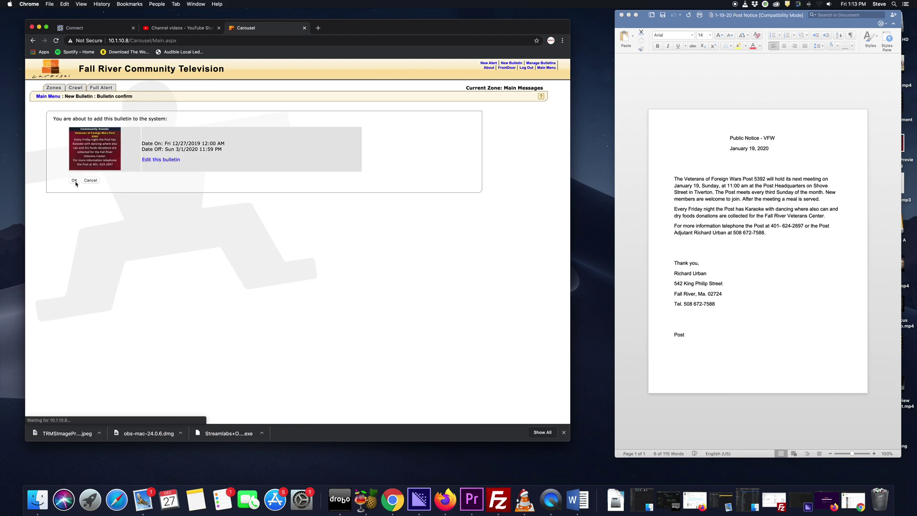
{"action": "left_click", "coordinate": [76, 184]}
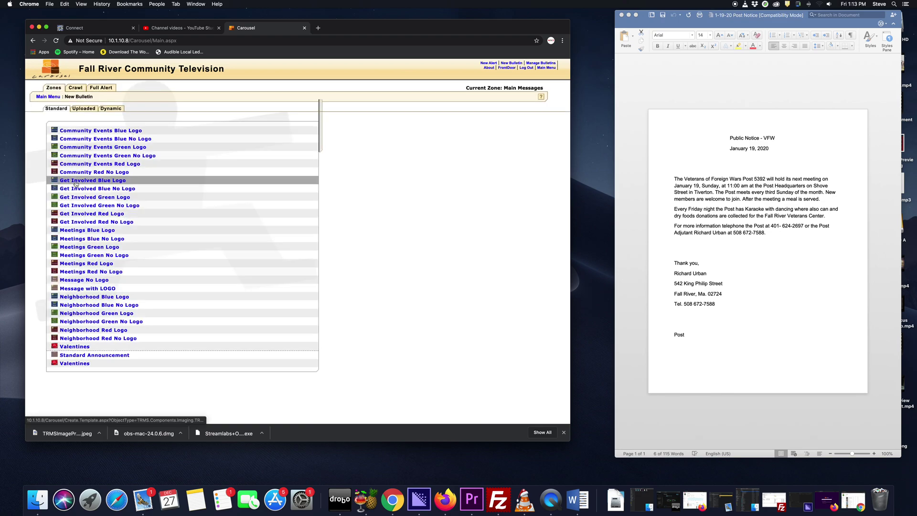
- Go to the active bulletins in bulletin management and open the January 19 meeting bulletin for editing
{"action": "left_click", "coordinate": [53, 97]}
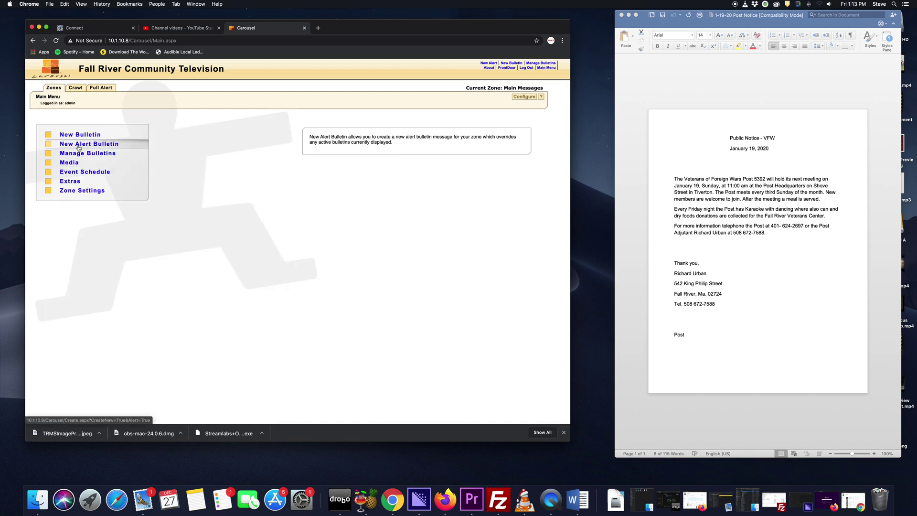
{"action": "left_click", "coordinate": [79, 159]}
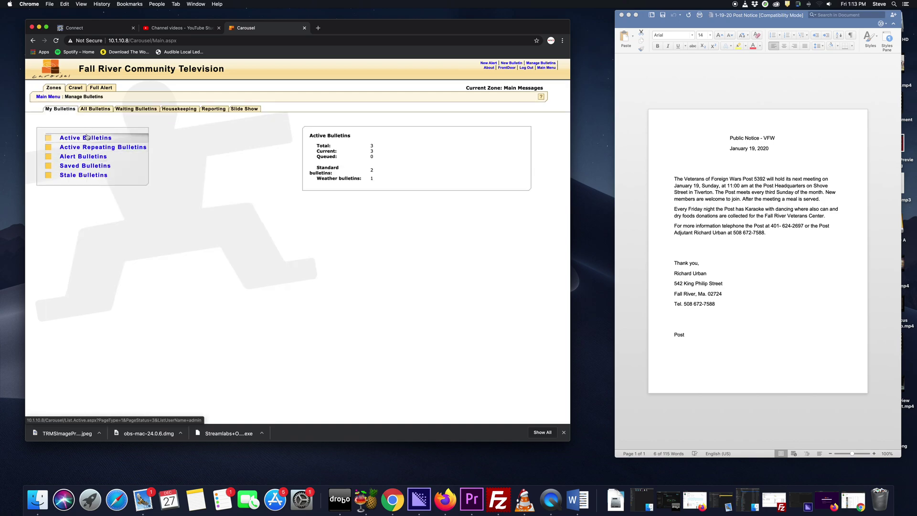
{"action": "left_click", "coordinate": [87, 138]}
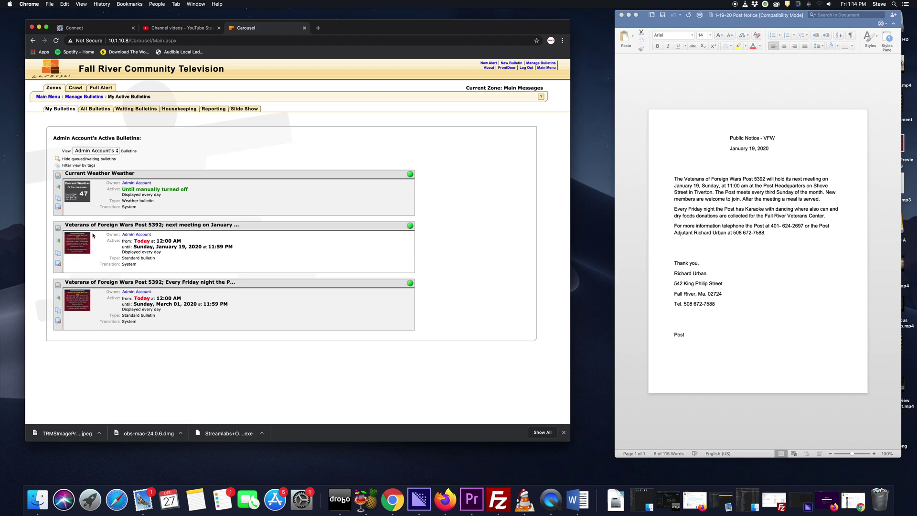
{"action": "left_click", "coordinate": [58, 229]}
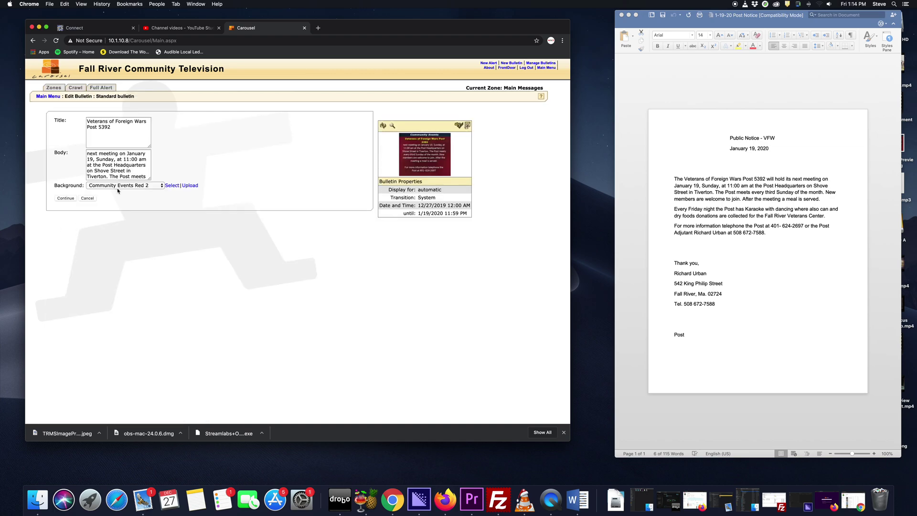
- Save the January 19 meeting bulletin's full-size preview to the Desktop as TRMSImagePreviewer (1).jpeg and close the preview
{"action": "left_click", "coordinate": [393, 126]}
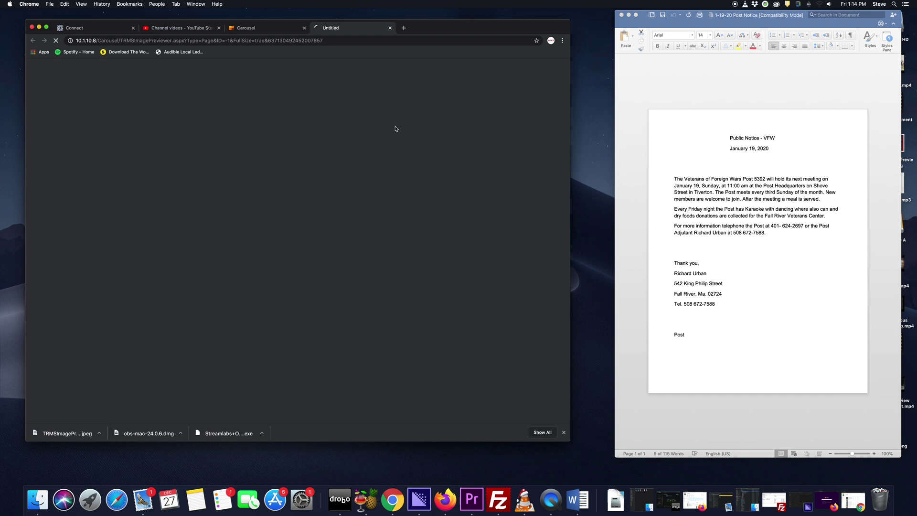
{"action": "right_click", "coordinate": [264, 205]}
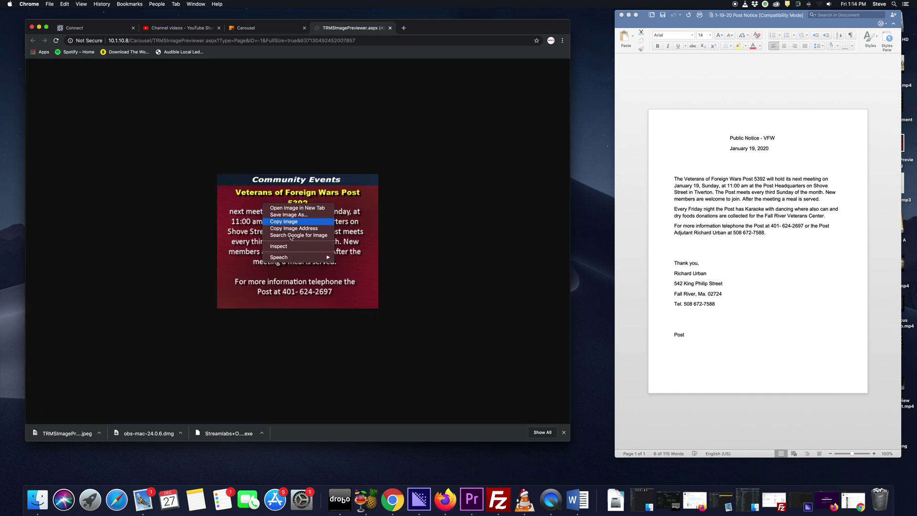
{"action": "left_click", "coordinate": [309, 216]}
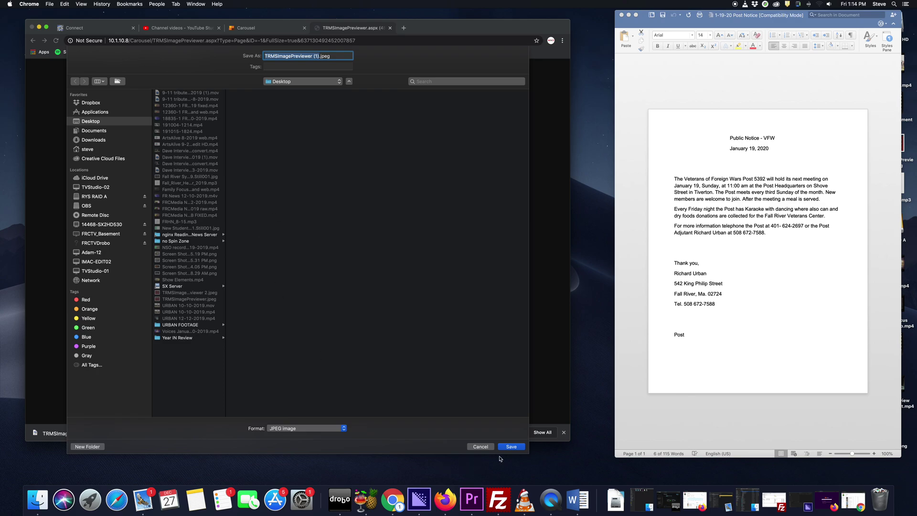
{"action": "left_click", "coordinate": [511, 447]}
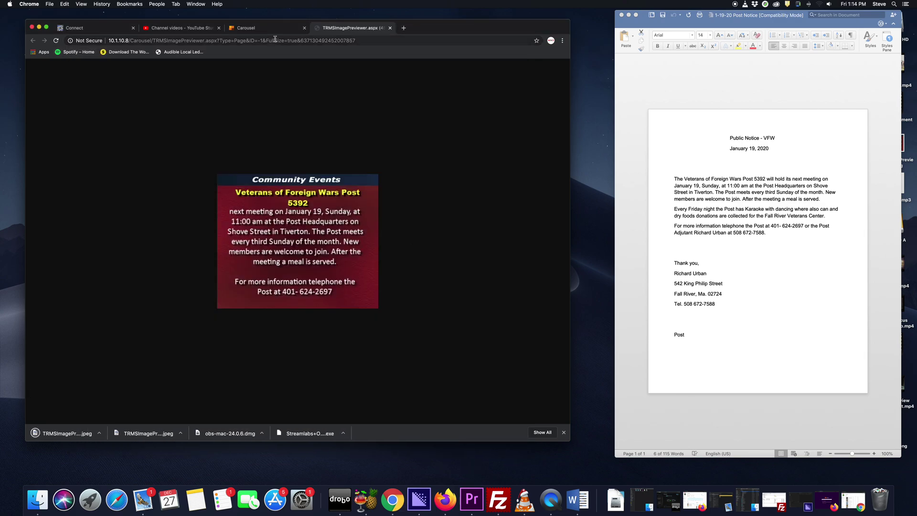
{"action": "left_click", "coordinate": [390, 28]}
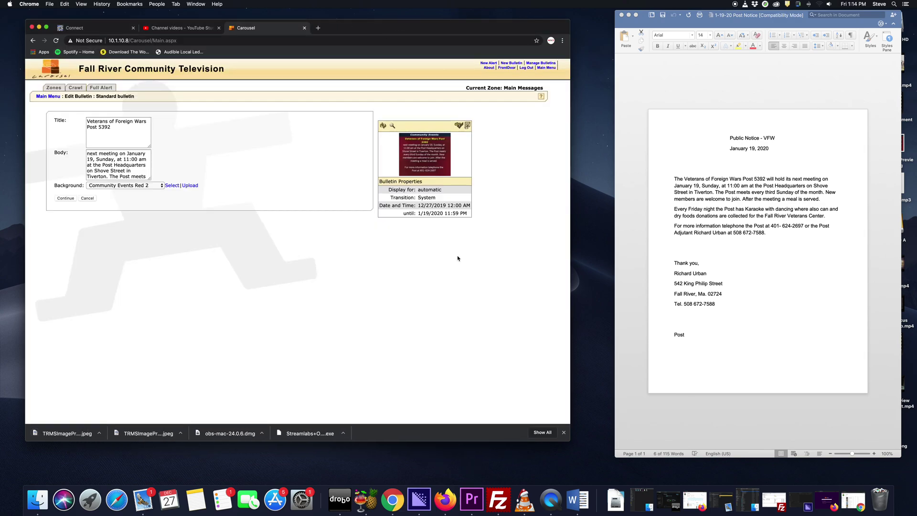
- Try to spell-check the January 19 meeting bulletin, and close the spell checker window
{"action": "left_click", "coordinate": [460, 126]}
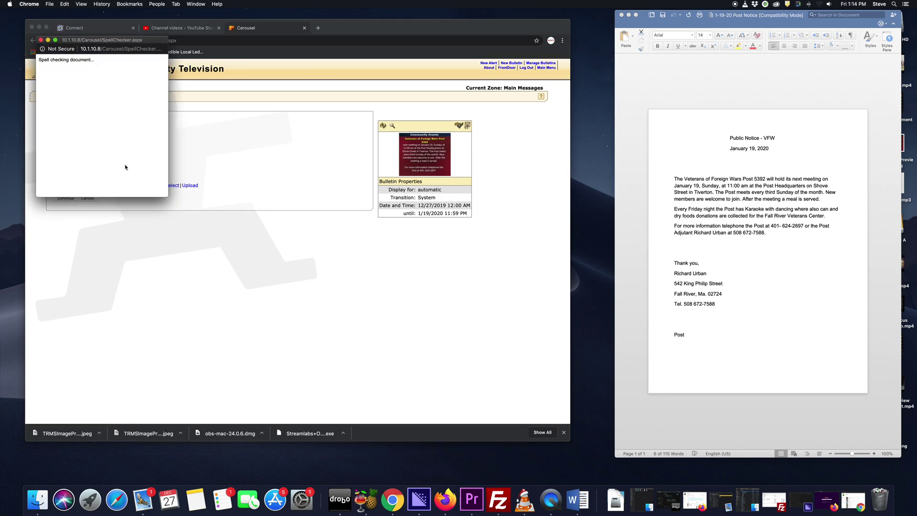
{"action": "left_click_drag", "start_coordinate": [83, 41], "coordinate": [298, 185]}
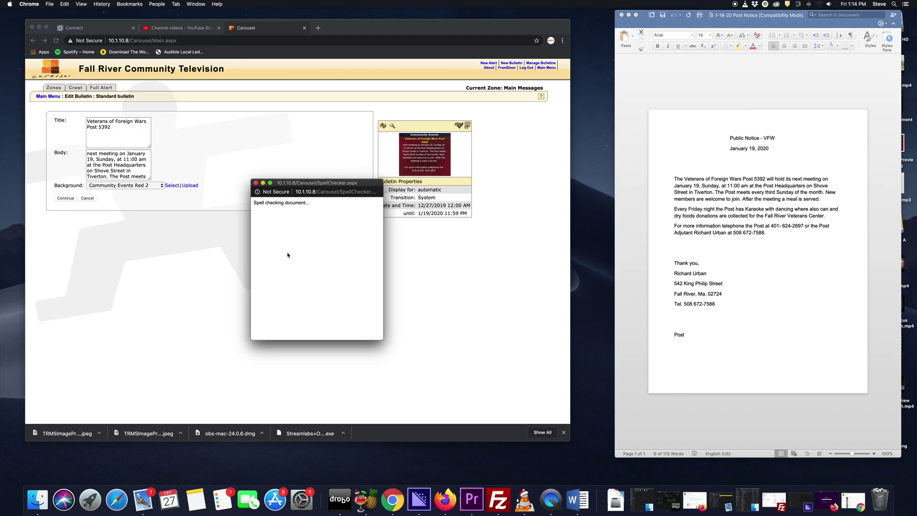
{"action": "left_click_drag", "start_coordinate": [292, 187], "coordinate": [366, 184]}
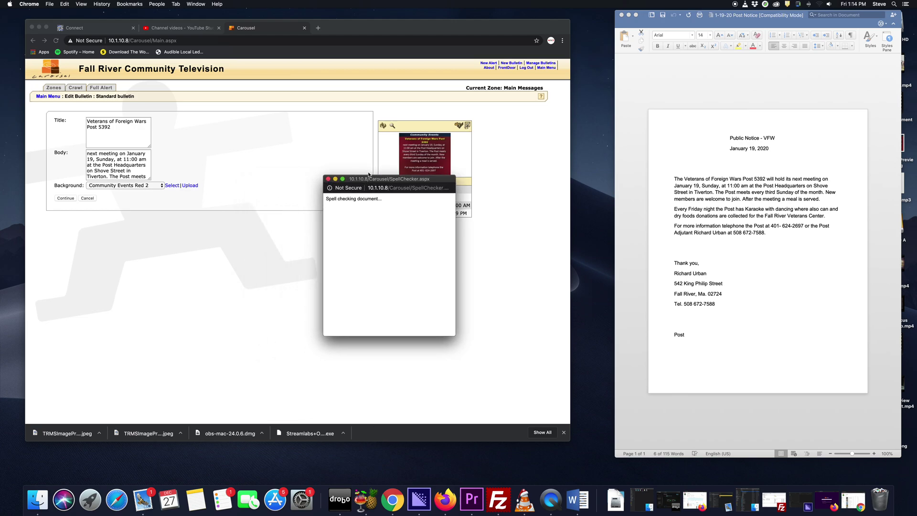
{"action": "left_click", "coordinate": [329, 188]}
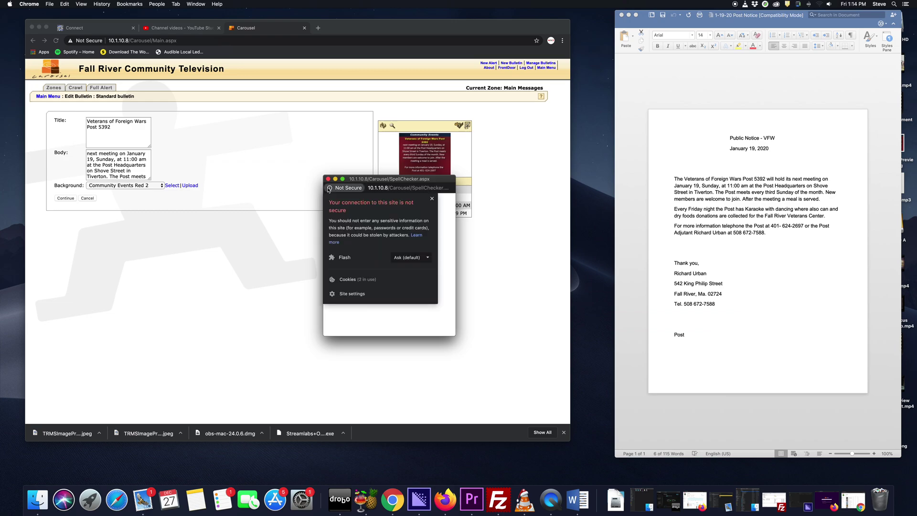
{"action": "left_click", "coordinate": [432, 200]}
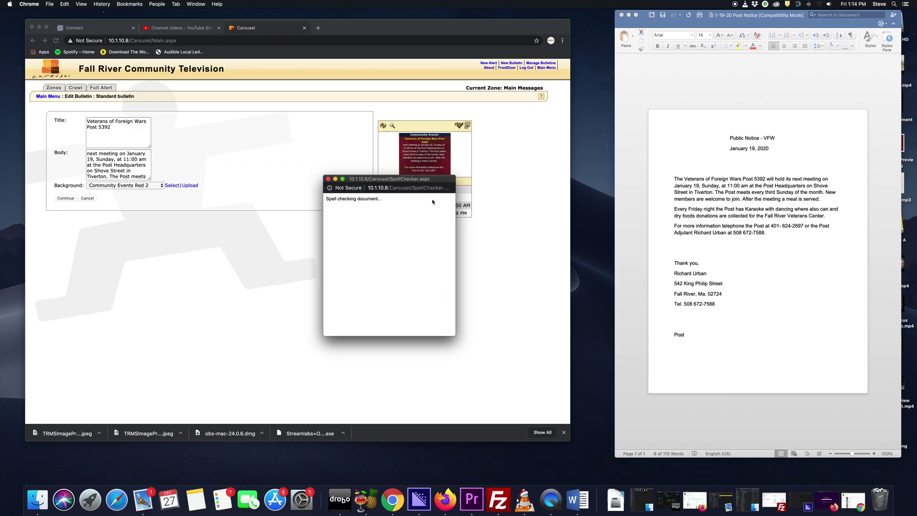
{"action": "left_click", "coordinate": [328, 179]}
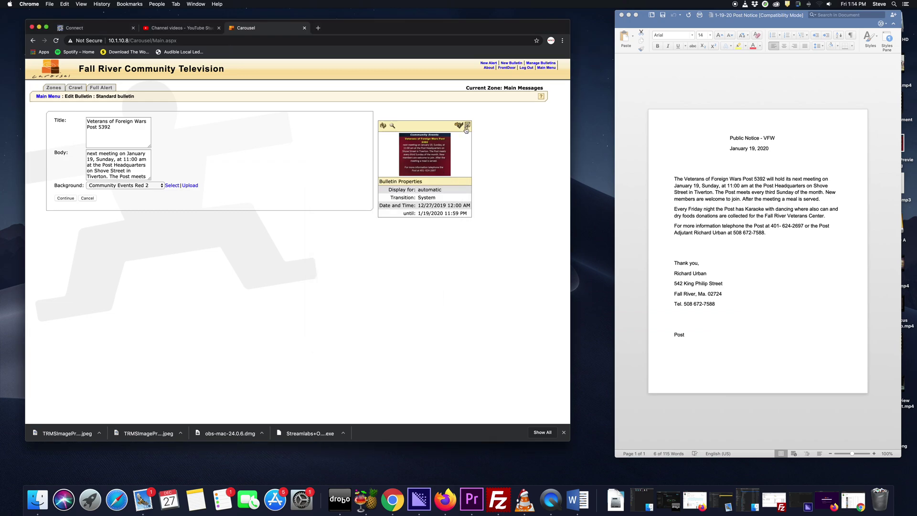
{"action": "left_click_drag", "start_coordinate": [95, 42], "coordinate": [336, 205]}
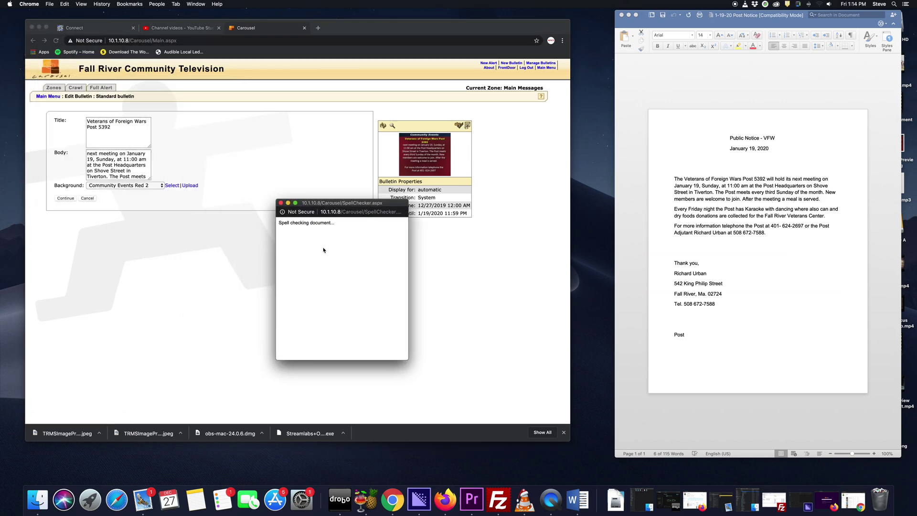
{"action": "left_click", "coordinate": [281, 203]}
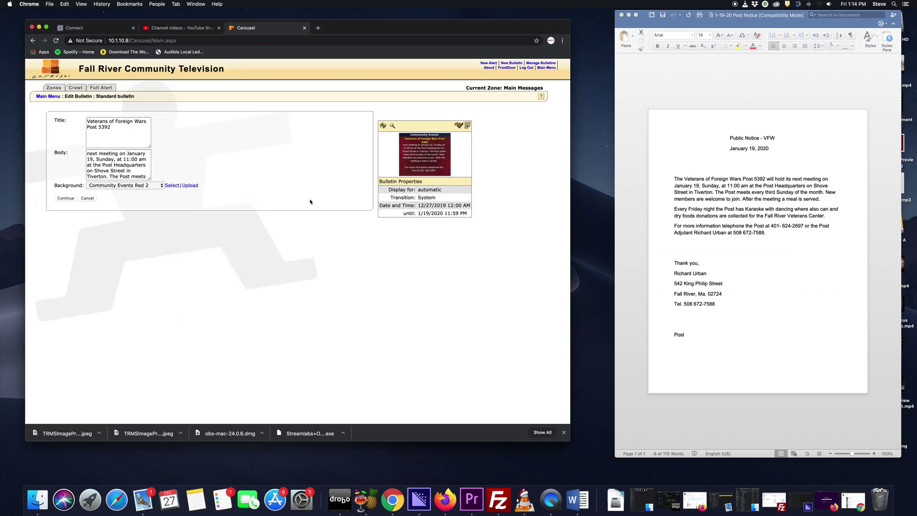
- Open the editing tool beside the spell checker for the January 19 meeting bulletin
{"action": "left_click", "coordinate": [468, 125]}
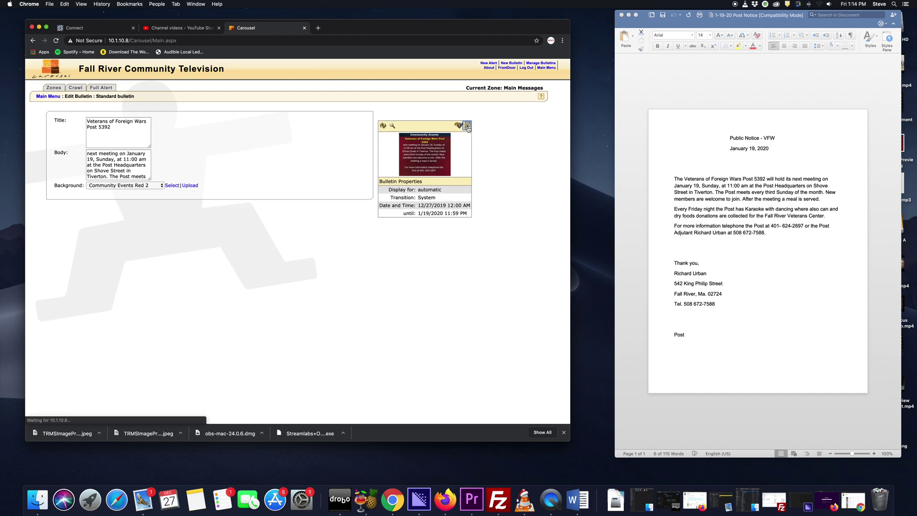